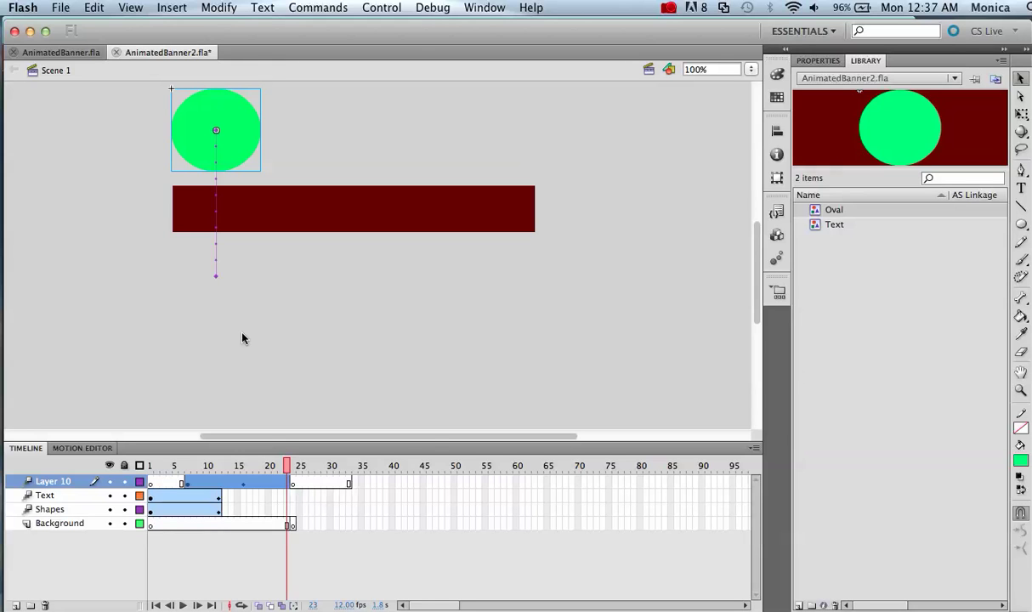
# Undo all the earlier animation edits on Layer 10 until that layer is removed from the timeline.
pyautogui.moveTo(287, 469)
pyautogui.mouseDown()
pyautogui.moveTo(145, 471)
pyautogui.moveTo(183, 478)
pyautogui.moveTo(160, 476)
pyautogui.moveTo(305, 462)
pyautogui.mouseUp()
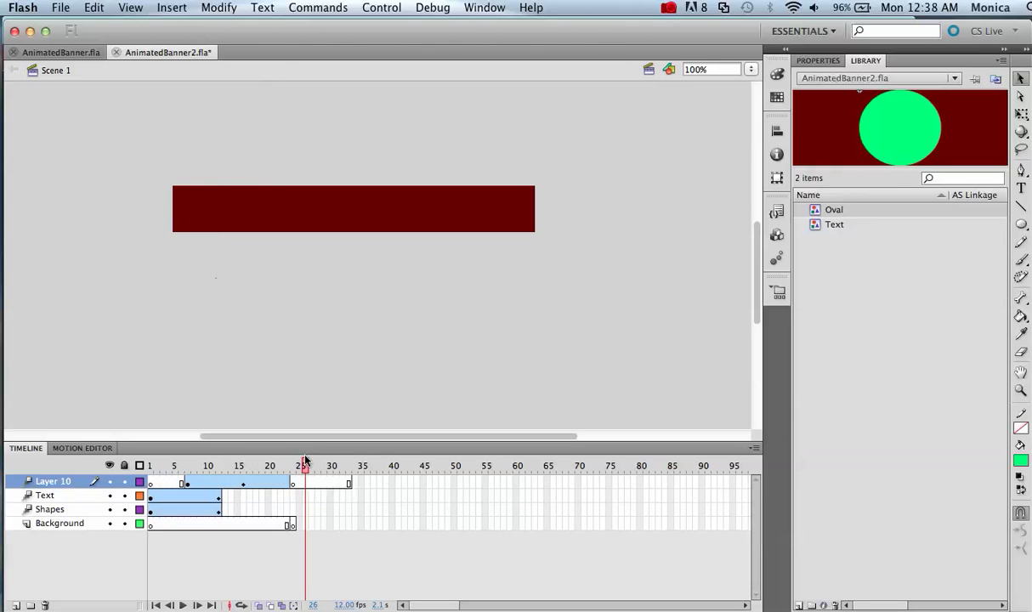
pyautogui.moveTo(305, 461); pyautogui.dragTo(273, 466)
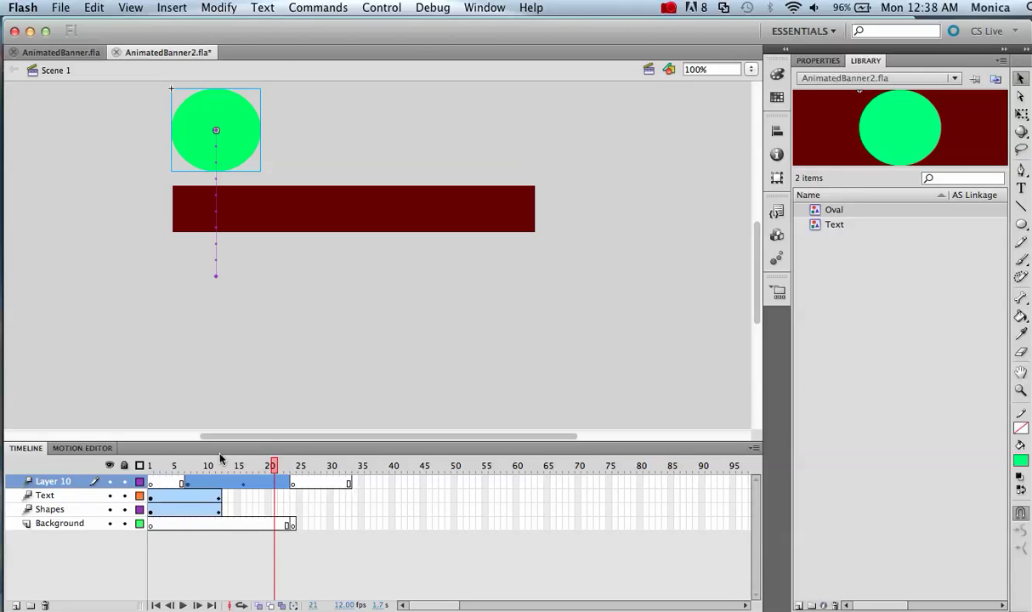
pyautogui.press('super+z')
pyautogui.press('super+z')
pyautogui.press('super+z')
pyautogui.press('super+z')
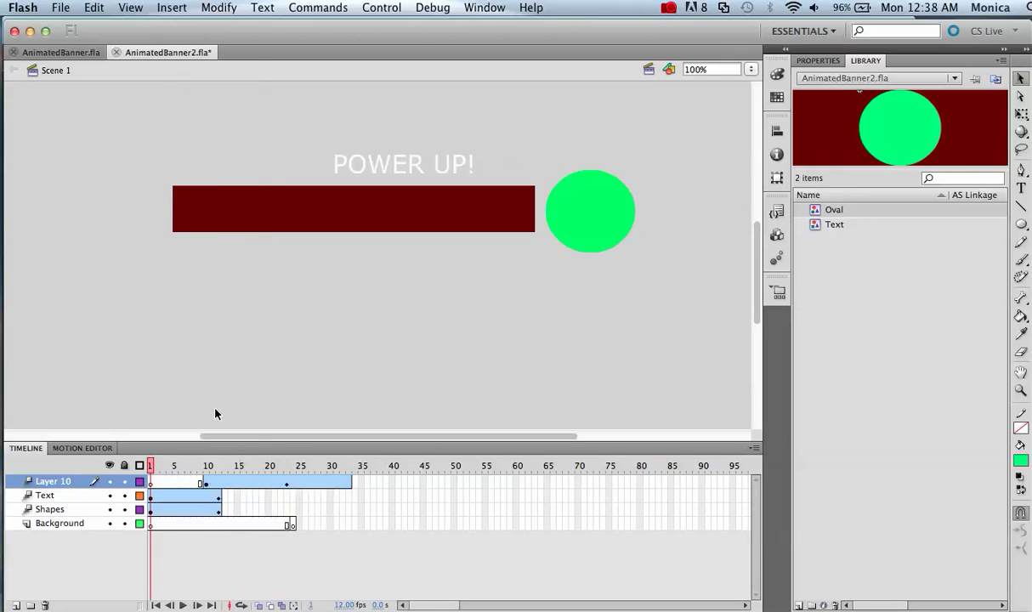
pyautogui.press('super+z')
pyautogui.press('super+z')
pyautogui.press('super+z')
pyautogui.press('super+z')
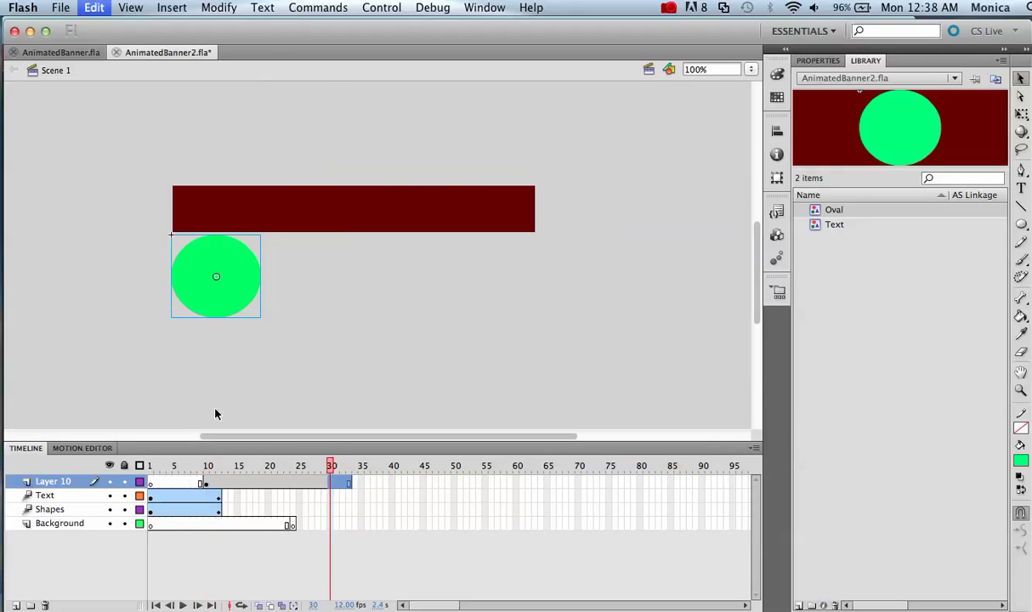
pyautogui.press('super+z')
pyautogui.press('super+z')
pyautogui.press('super+z')
pyautogui.press('super+z')
pyautogui.press('super+z')
pyautogui.press('super+z')
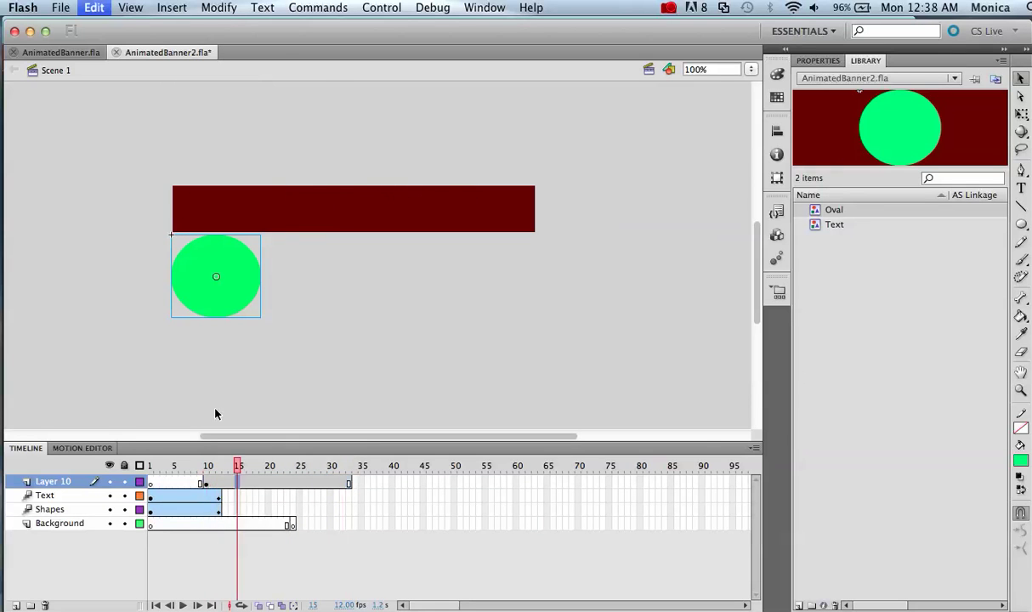
pyautogui.press('super+z')
pyautogui.press('super+z')
pyautogui.press('super+z')
pyautogui.press('super+z')
pyautogui.press('super+z')
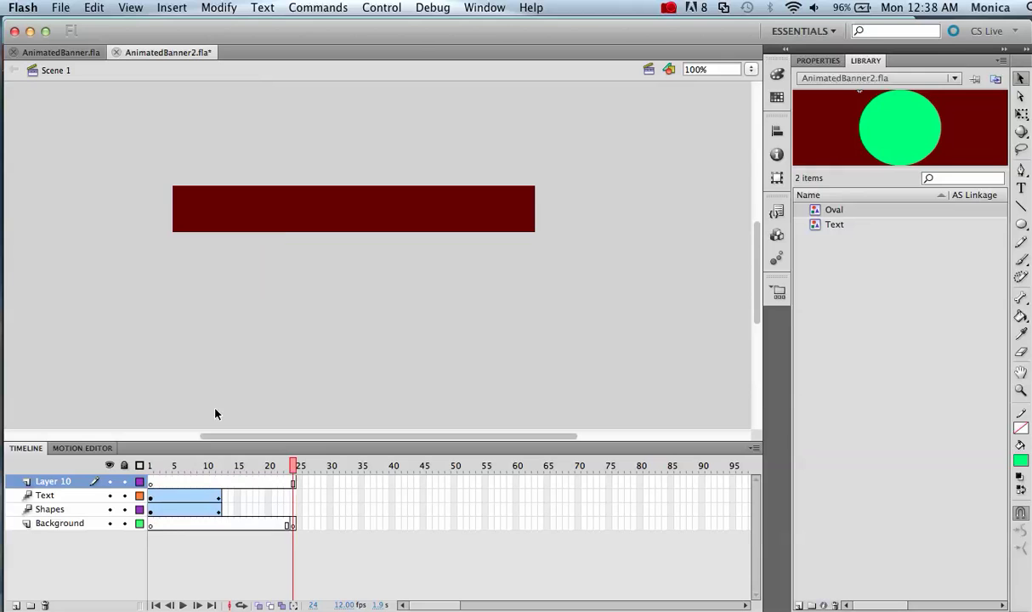
pyautogui.click(215, 414)
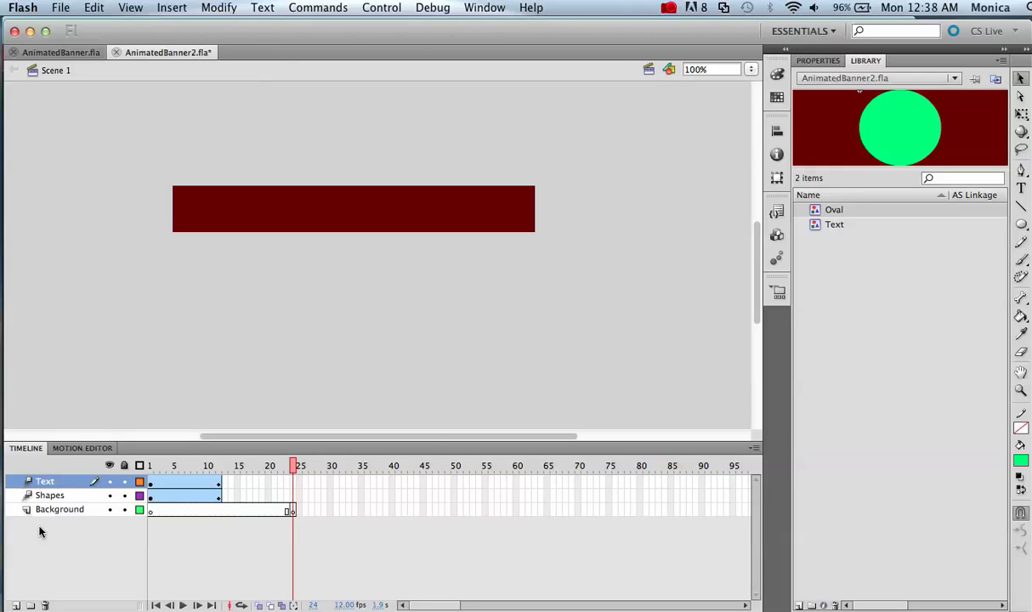
# Add a new layer above the Text layer and name it Shape2.
pyautogui.click(15, 605)
pyautogui.doubleClick(52, 481)
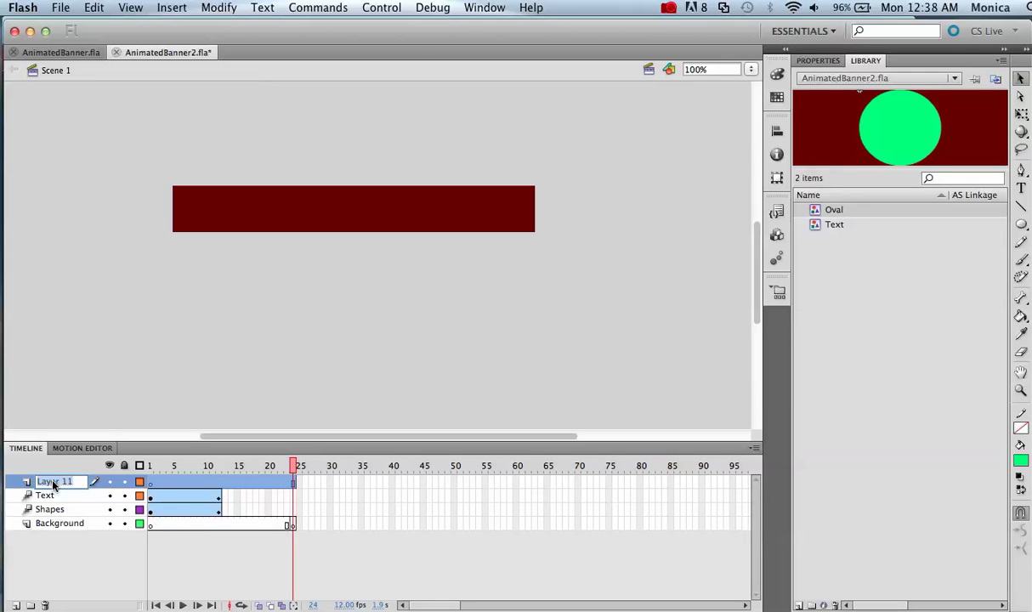
pyautogui.write('Shape2')
pyautogui.press('Return')
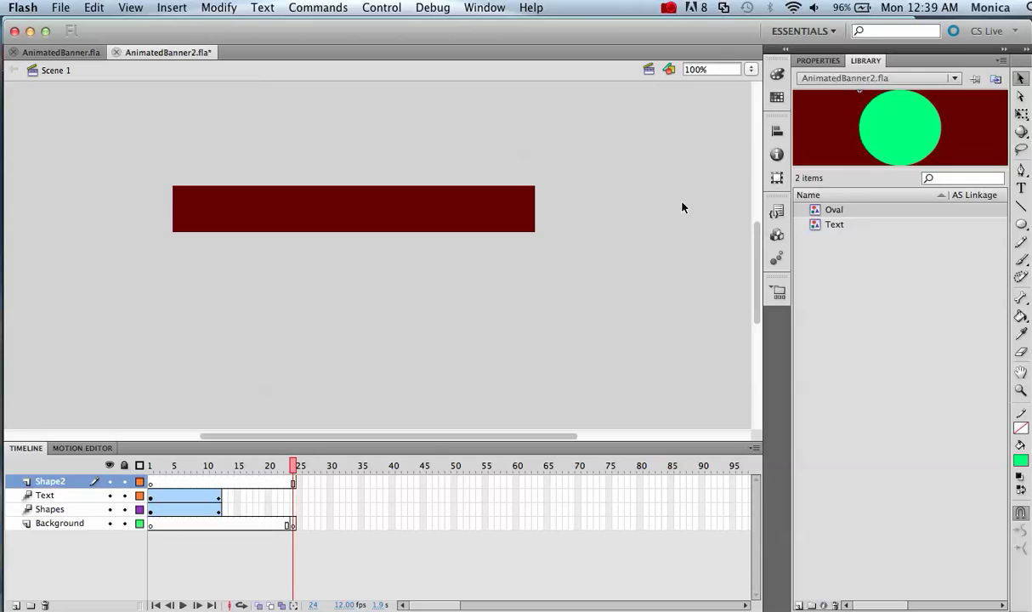
# Place an instance of the Oval symbol on the Shape2 layer, just below the banner near its left end.
pyautogui.moveTo(817, 210); pyautogui.dragTo(213, 302)
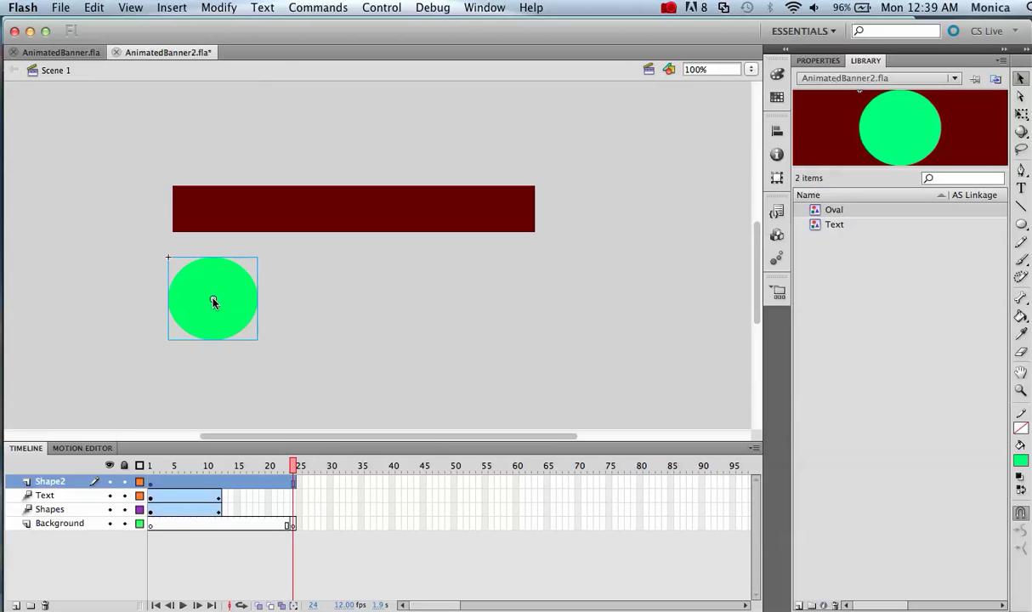
pyautogui.moveTo(214, 308); pyautogui.dragTo(243, 308)
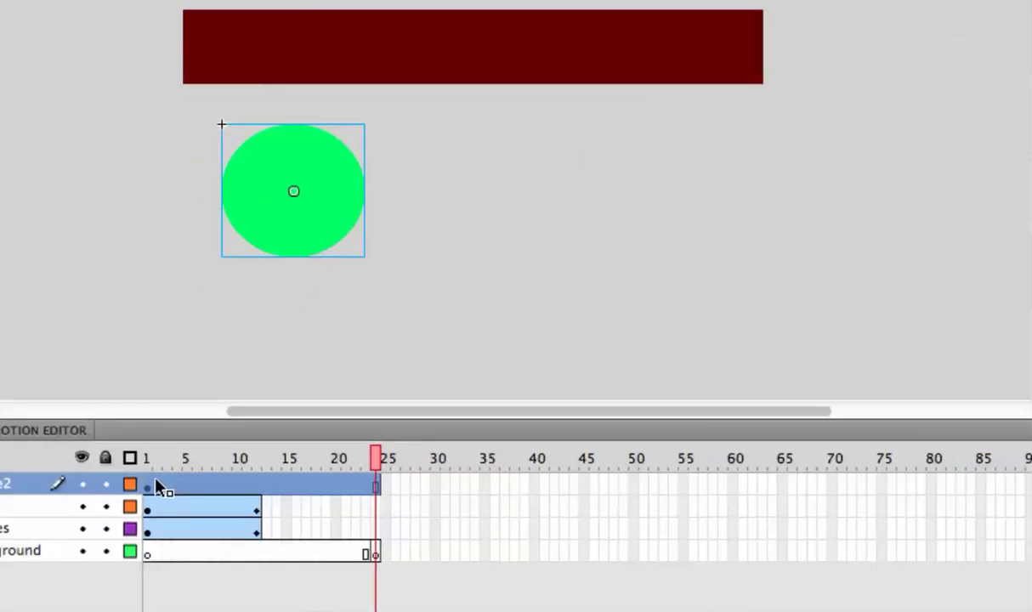
pyautogui.click(339, 516)
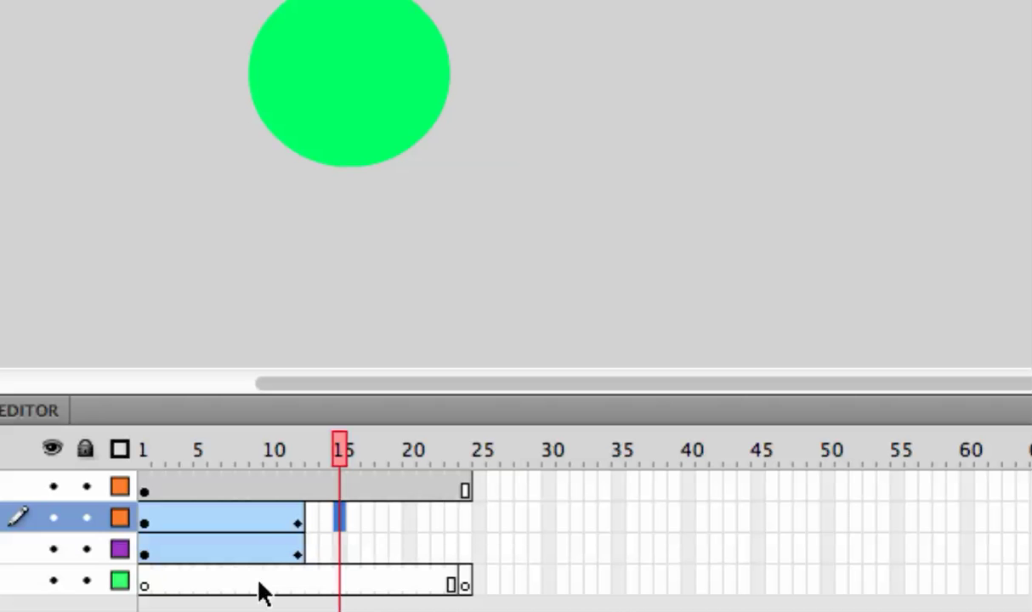
# Move the Shape2 layer's starting keyframe from frame 1 to frame 9.
pyautogui.click(145, 489)
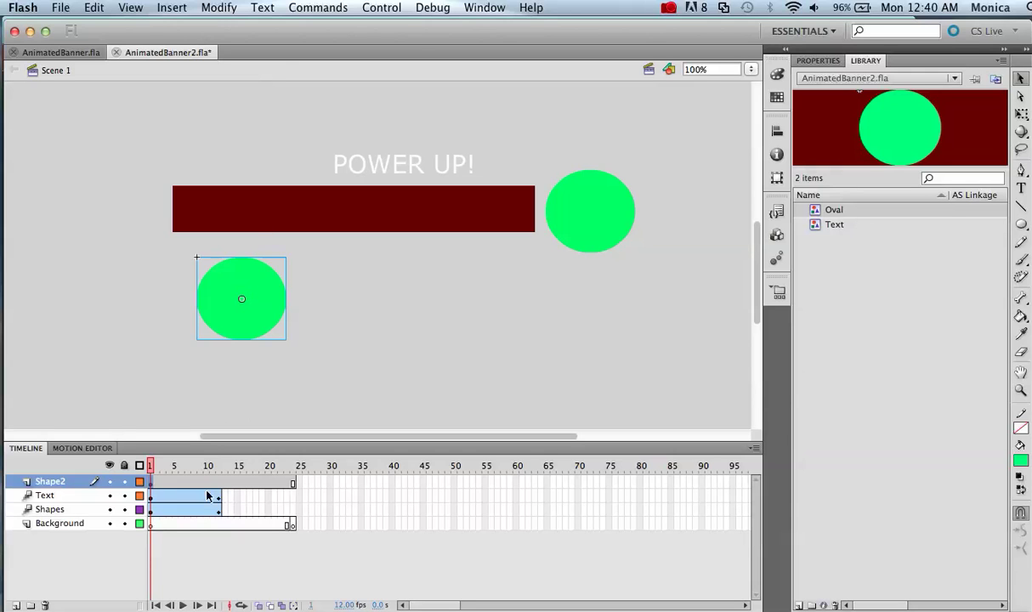
pyautogui.moveTo(151, 486)
pyautogui.mouseDown()
pyautogui.moveTo(227, 489)
pyautogui.moveTo(205, 489)
pyautogui.mouseUp()
pyautogui.moveTo(207, 489); pyautogui.dragTo(203, 486)
pyautogui.click(202, 486)
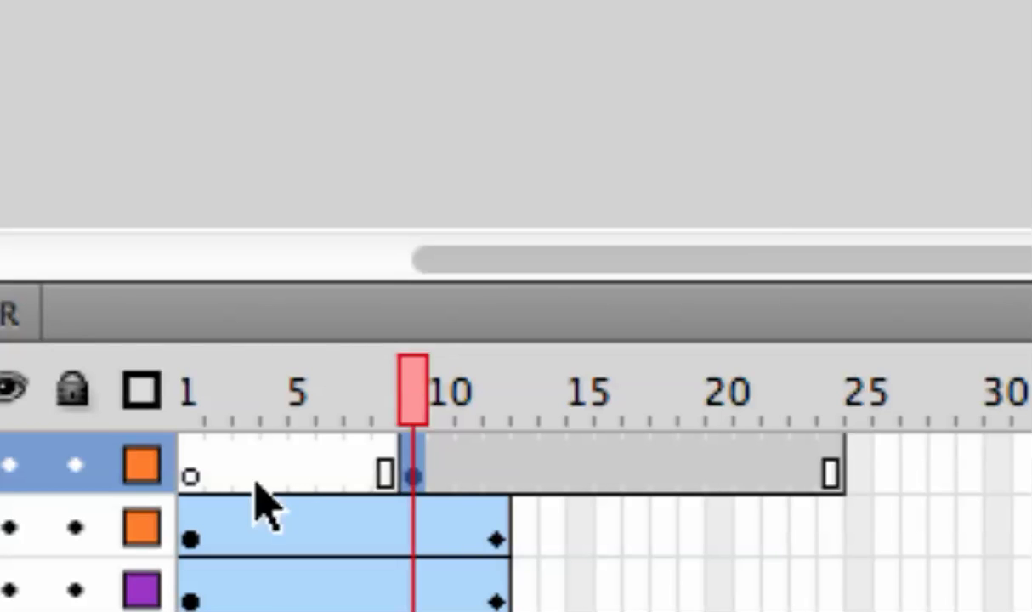
pyautogui.moveTo(186, 463); pyautogui.dragTo(369, 455)
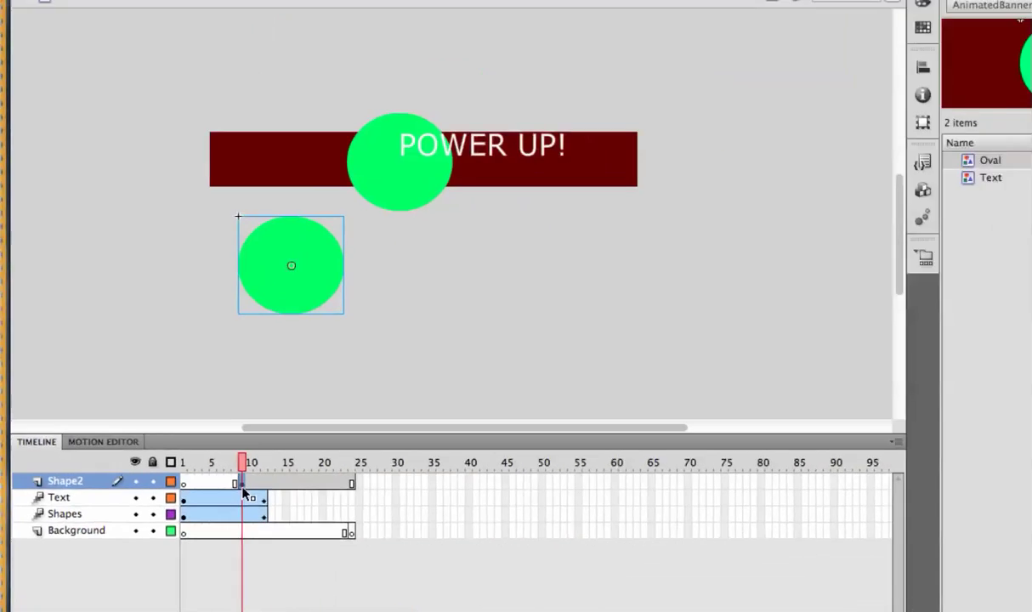
# Apply a motion tween to the Shape2 oval starting at frame 9 and save the document.
pyautogui.click(259, 315)
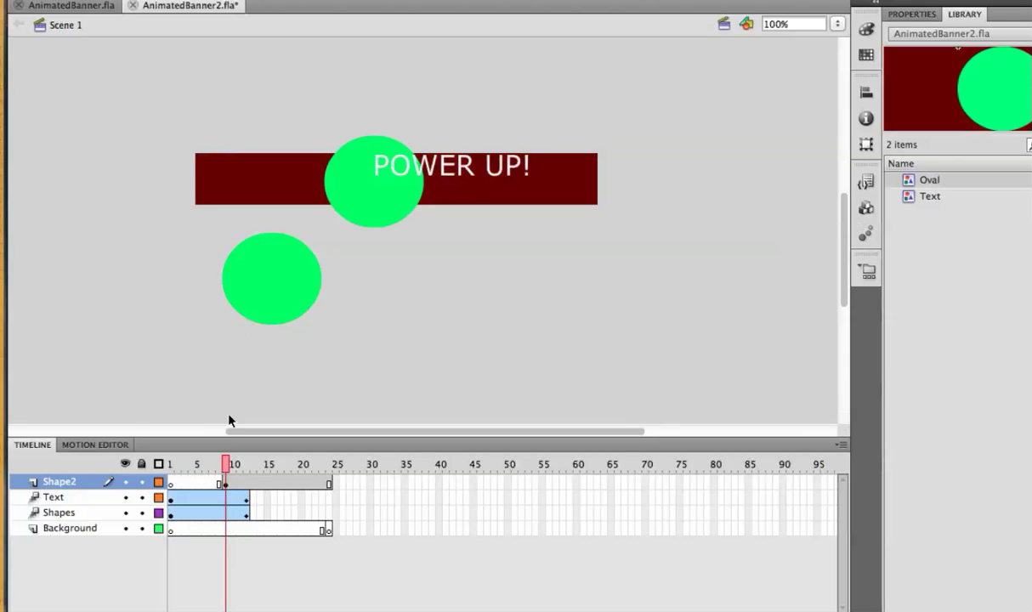
pyautogui.click(225, 484)
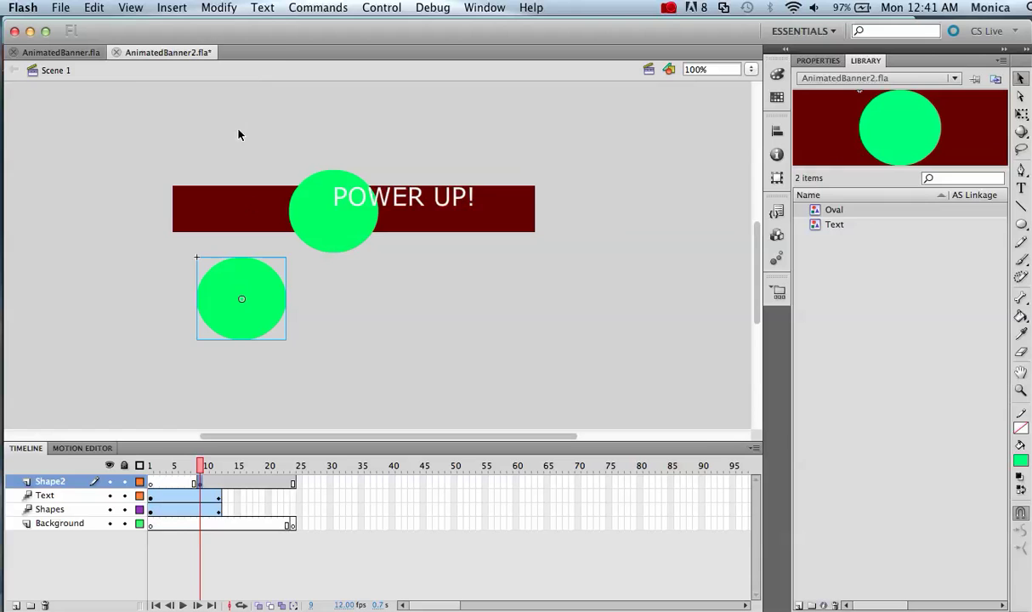
pyautogui.click(179, 8)
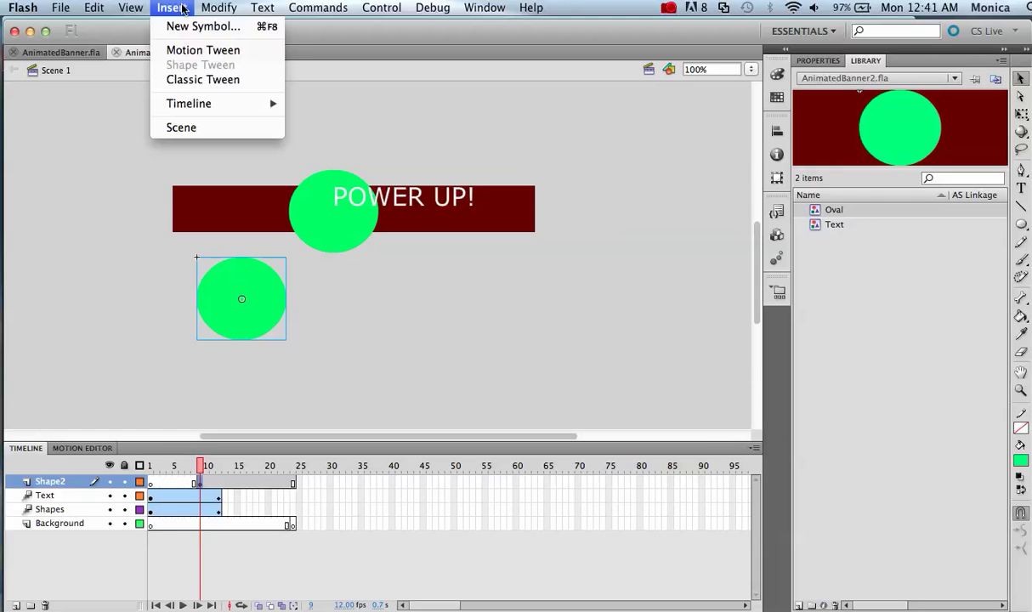
pyautogui.click(191, 55)
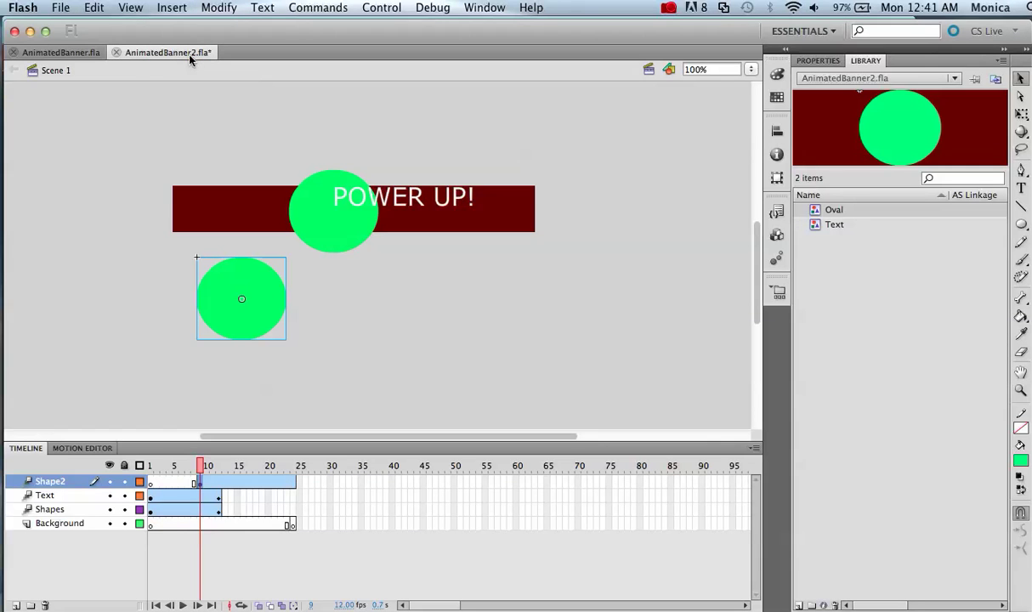
pyautogui.press('super+s')
# At frame 24, move the Shape2 oval straight up to above the banner to set the tween's end position.
pyautogui.click(293, 466)
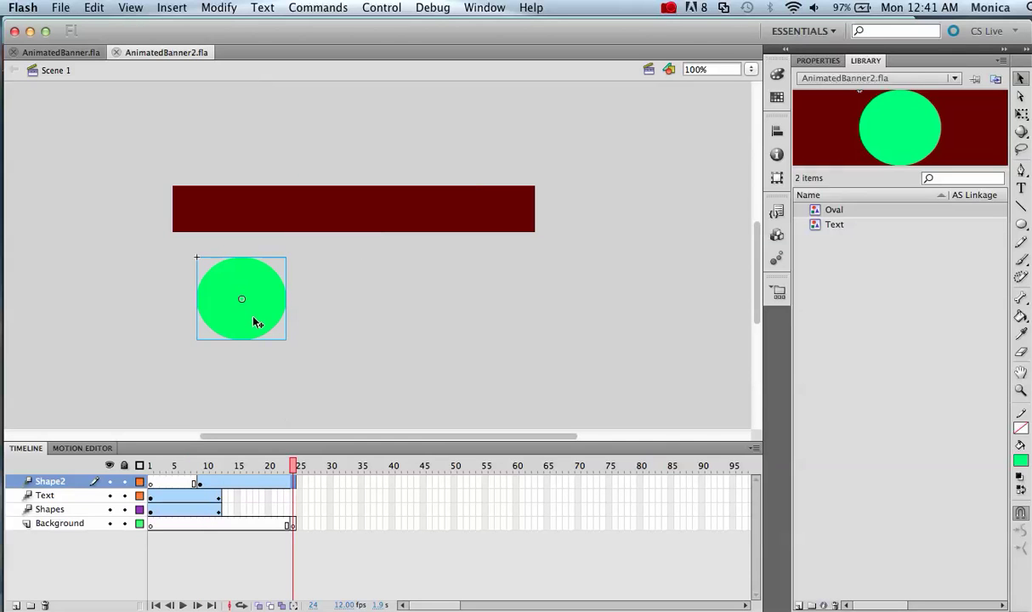
pyautogui.moveTo(255, 323); pyautogui.dragTo(261, 160)
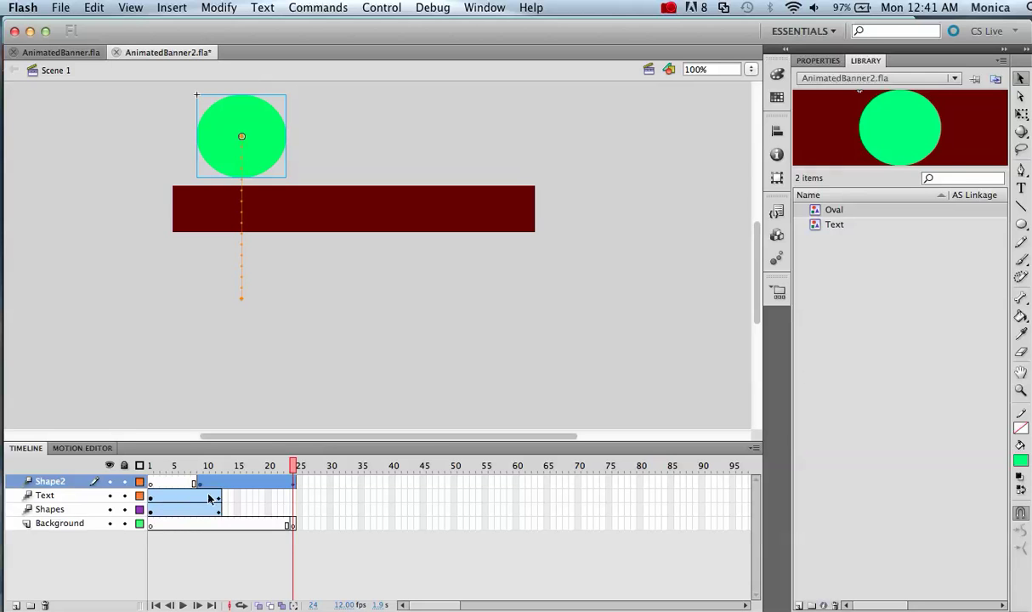
# Return to frame 1 and play the animation to check the timing of the Shape2 tween.
pyautogui.moveTo(293, 465); pyautogui.dragTo(151, 465)
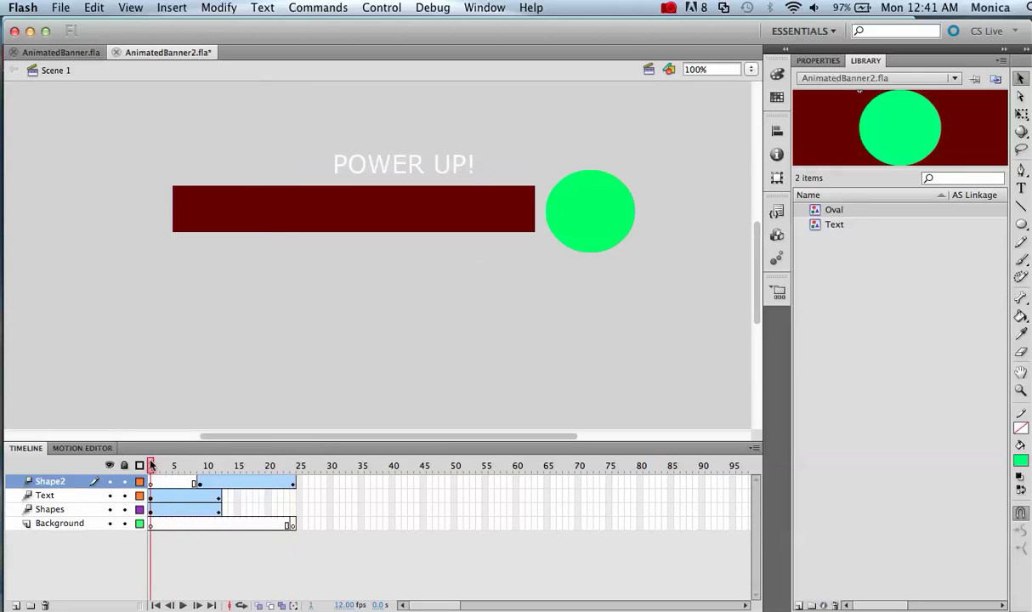
pyautogui.click(242, 482)
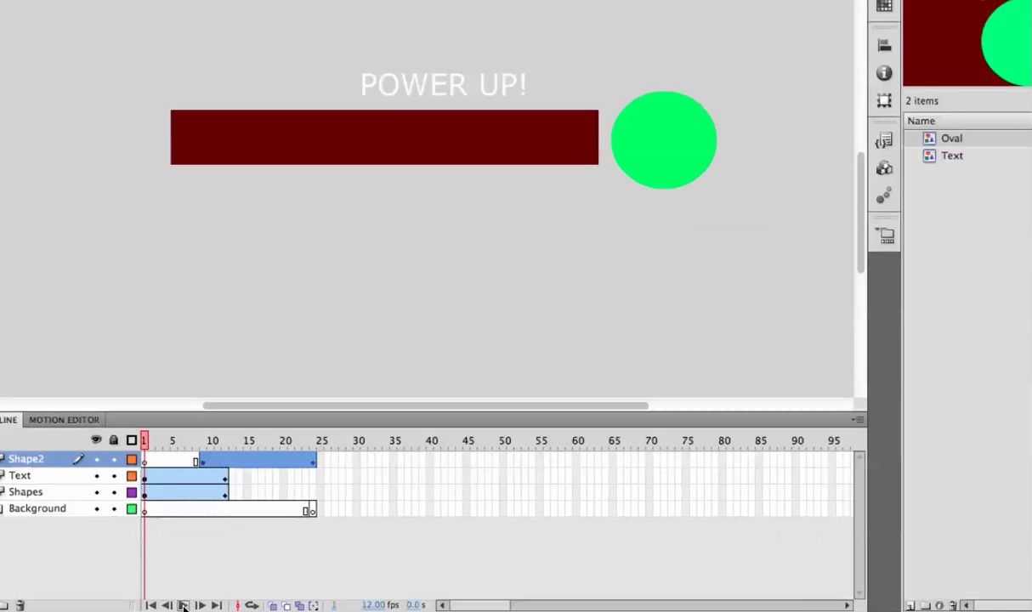
pyautogui.click(183, 605)
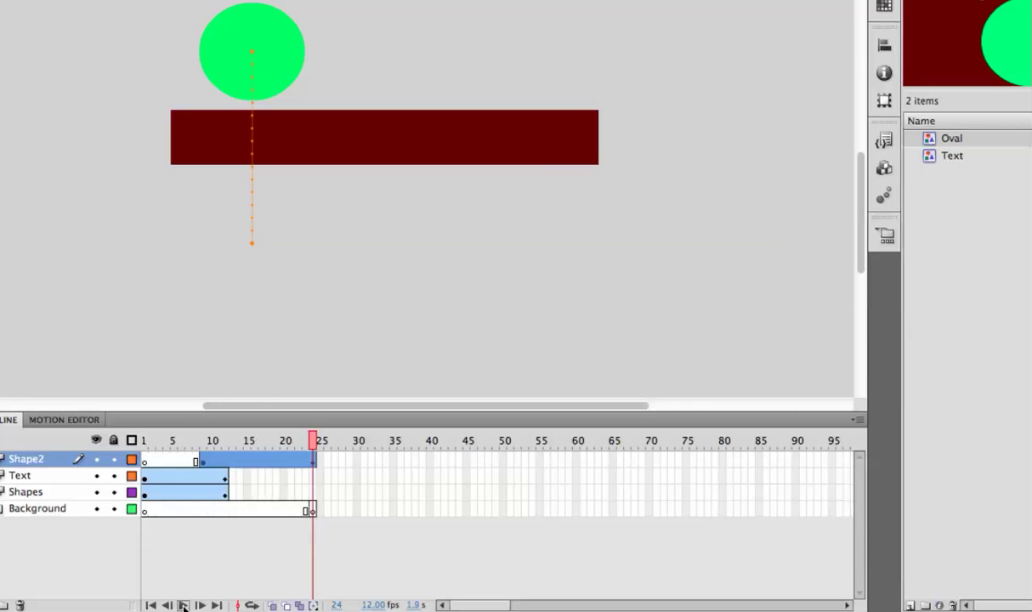
pyautogui.click(184, 605)
# Extend the Shape2 motion tween backward so that it starts at frame 5.
pyautogui.moveTo(200, 458); pyautogui.dragTo(178, 459)
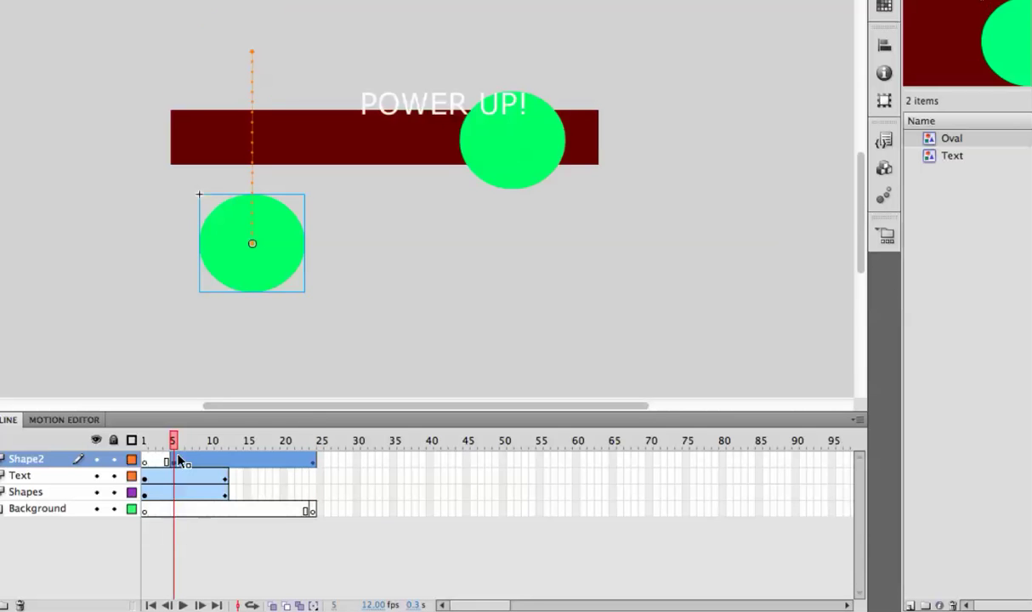